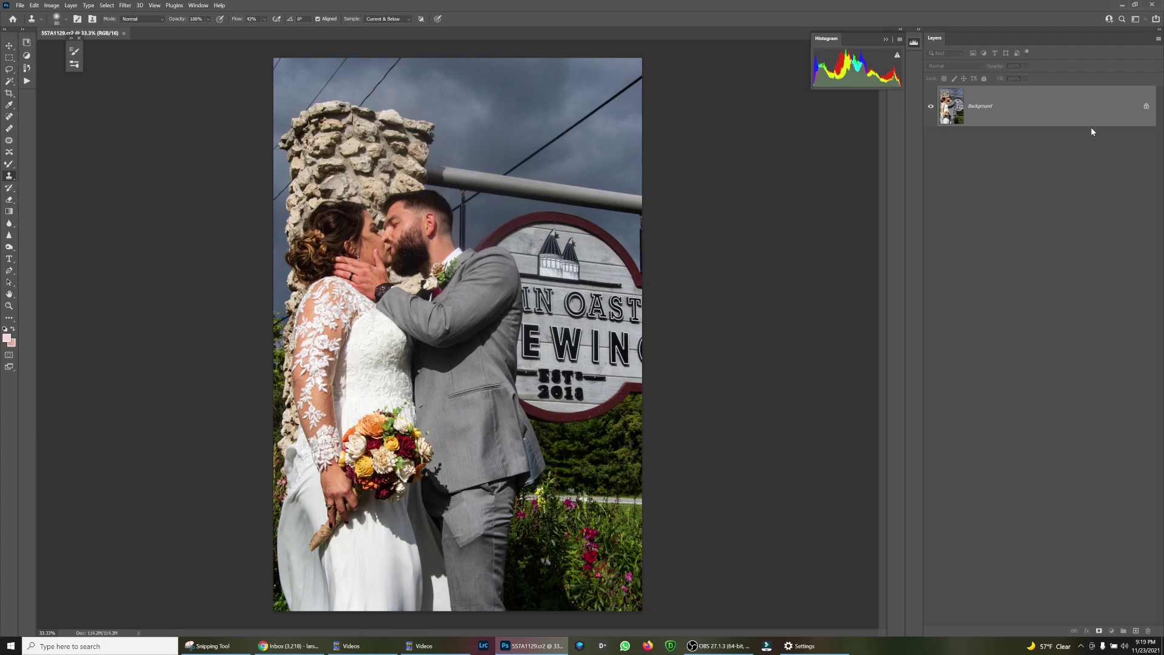
# - Duplicate the photo into Layer 1 and select Layer 1 for editing, leaving the Background untouched
pyautogui.hotkey('ctrl', 'j')
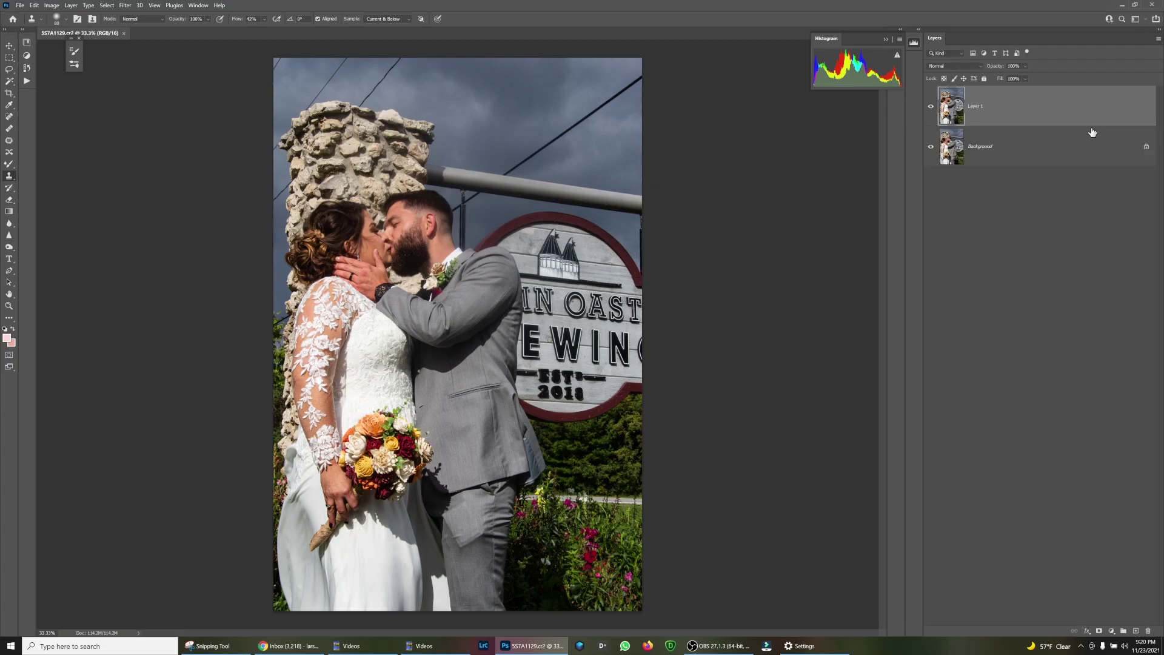
pyautogui.rightClick(1010, 142)
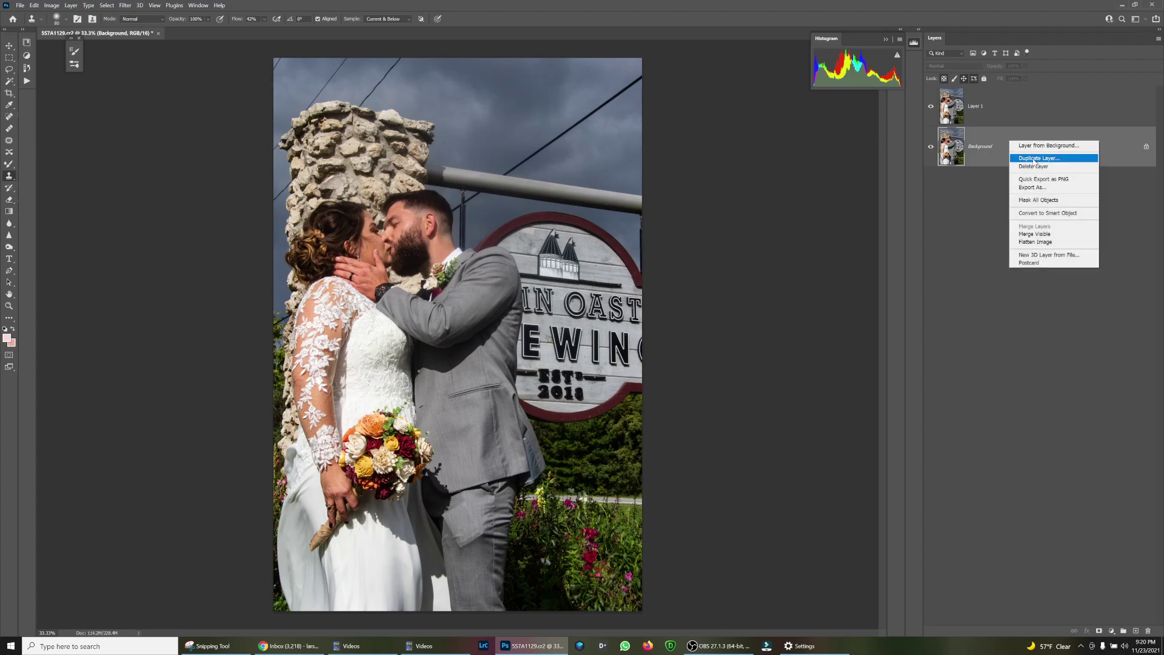
pyautogui.click(992, 146)
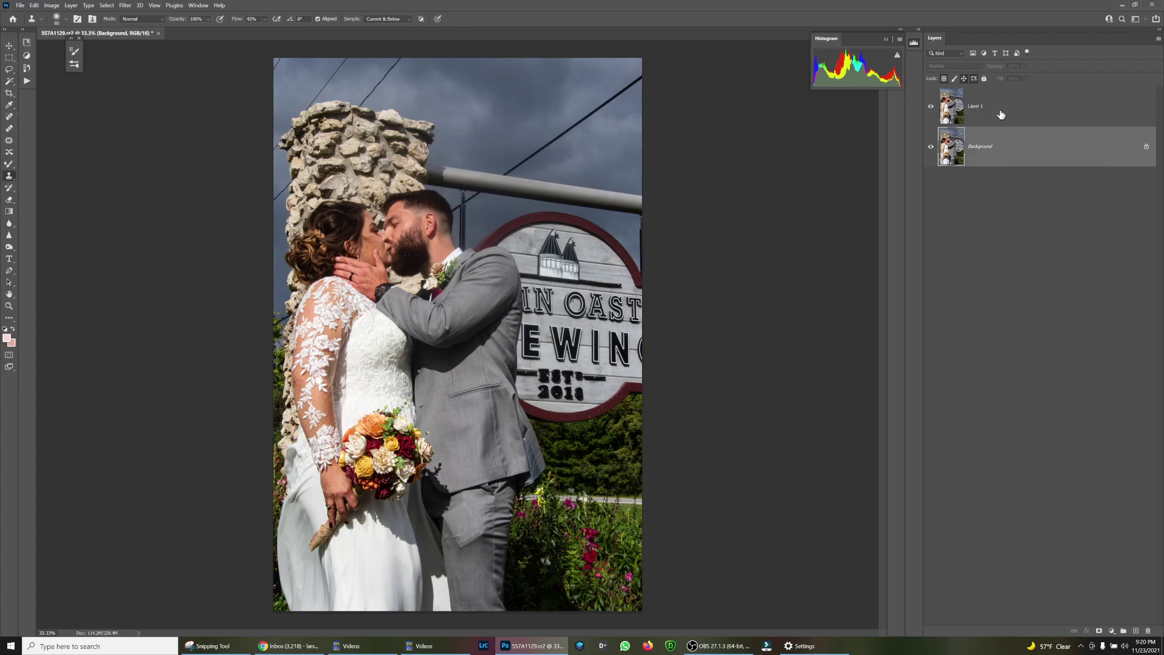
pyautogui.click(1001, 115)
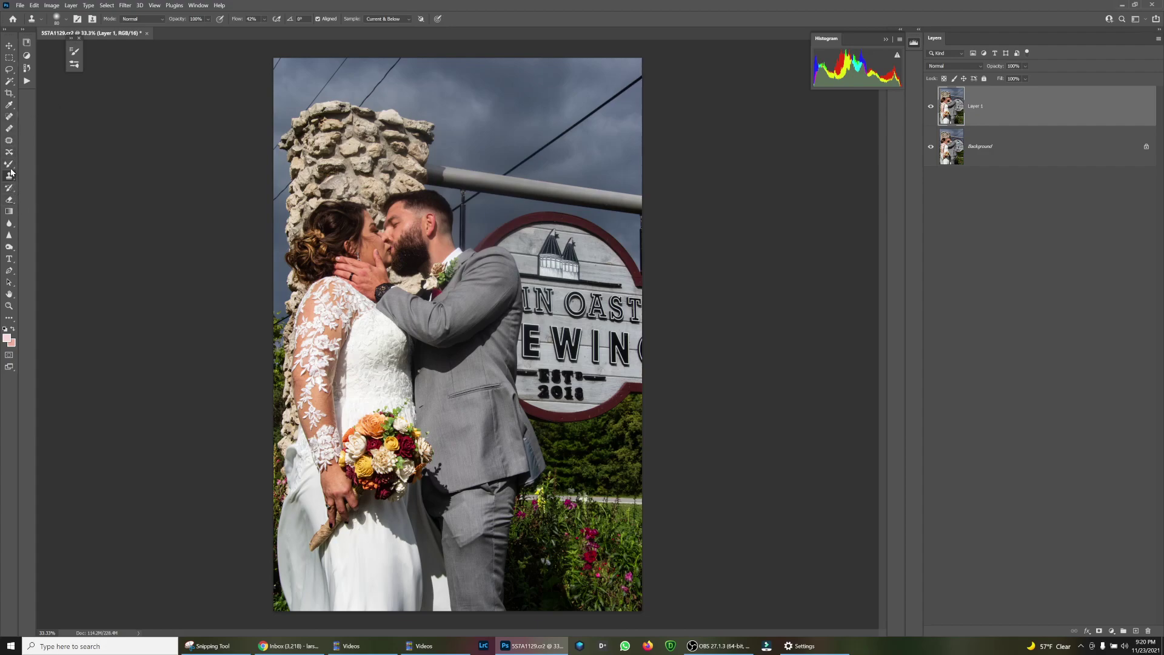
# - Switch to the Mixer Brush Tool and apply Clean Brush twice from the brush-load dropdown
pyautogui.moveTo(9, 163); pyautogui.dragTo(51, 170)
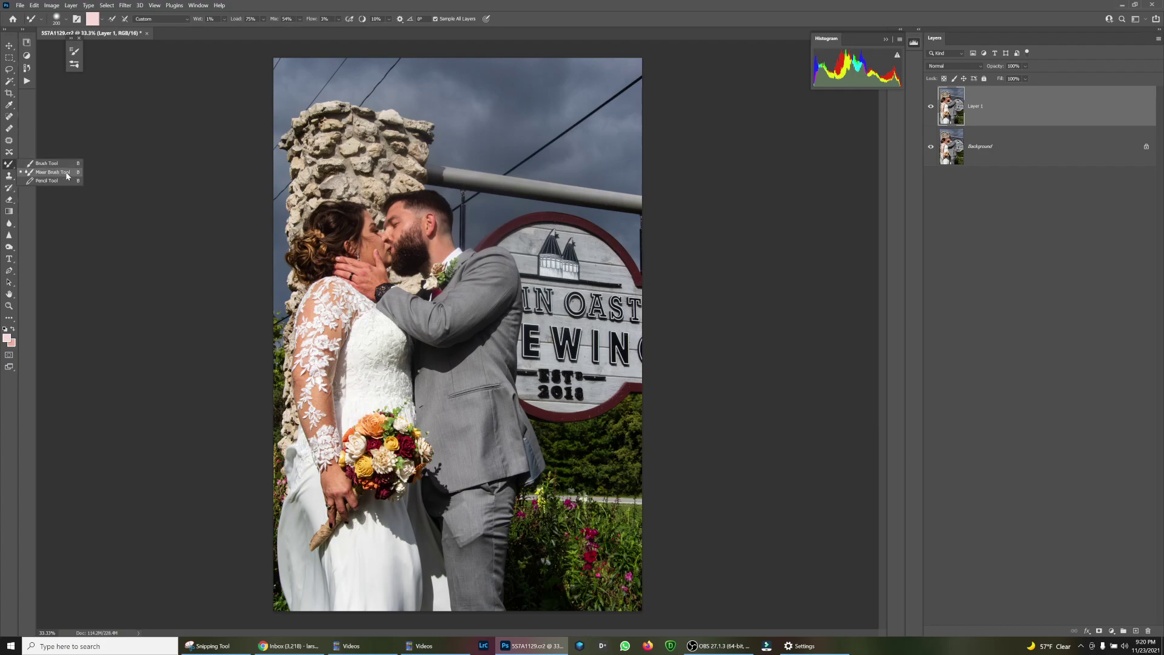
pyautogui.click(56, 175)
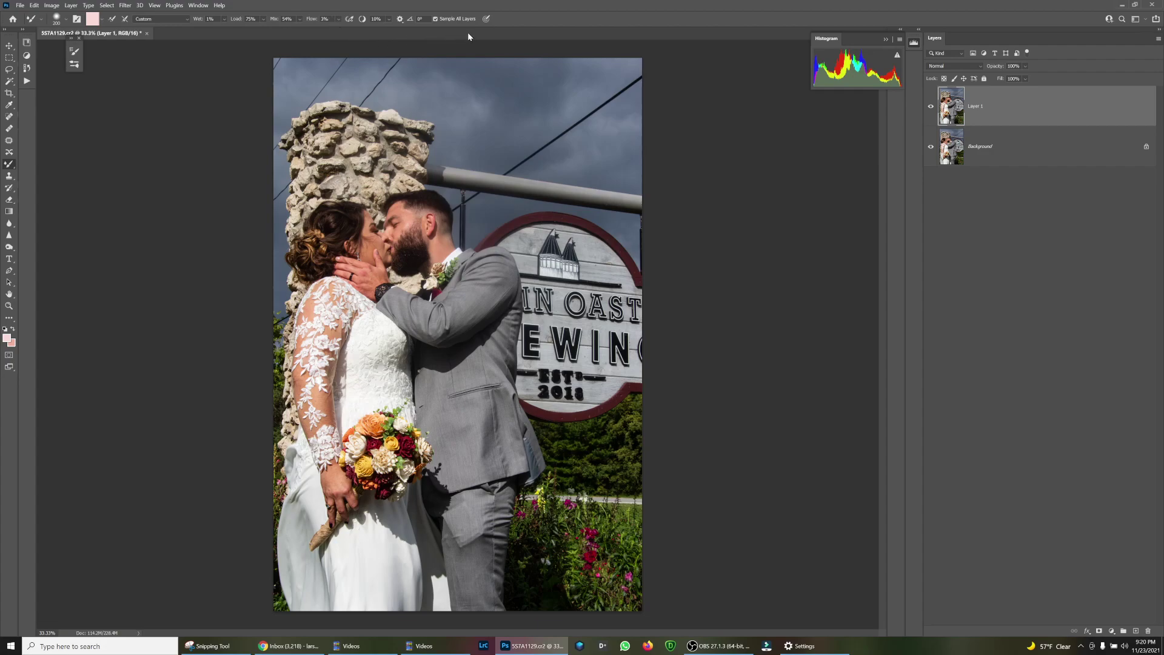
pyautogui.click(103, 19)
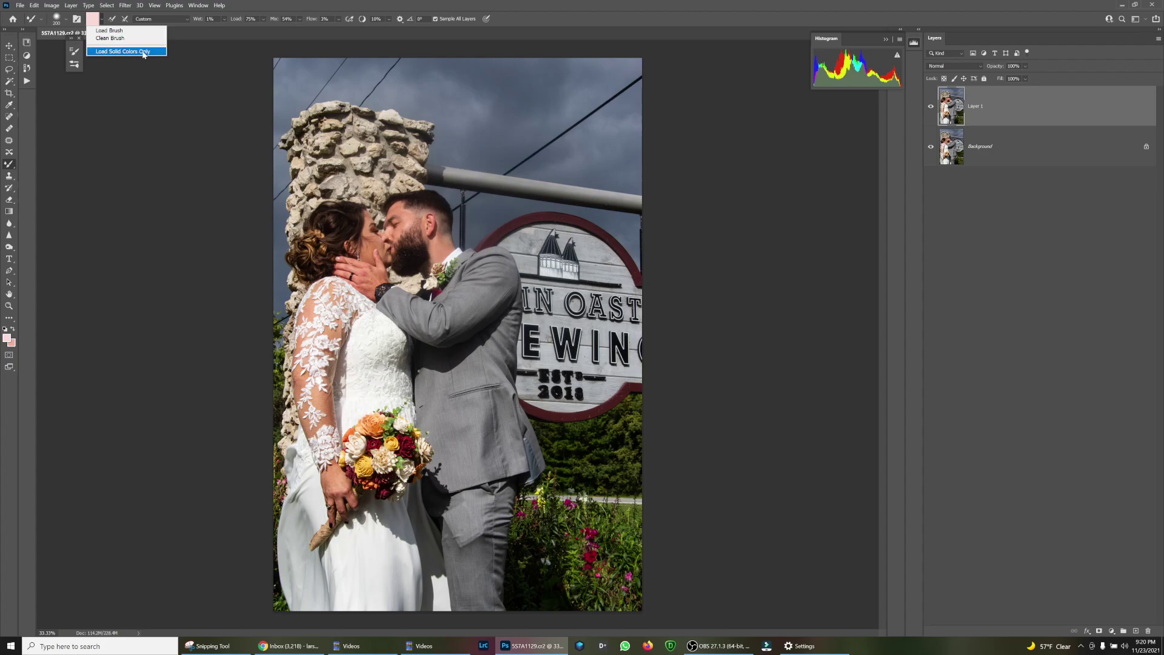
pyautogui.click(125, 38)
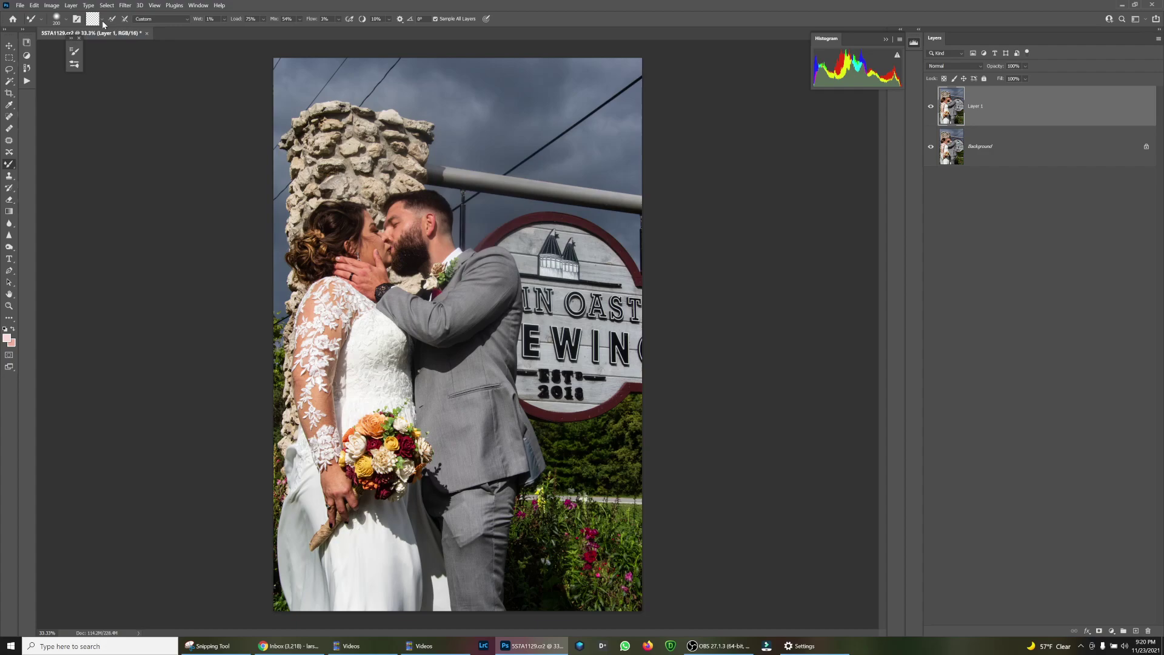
pyautogui.click(104, 20)
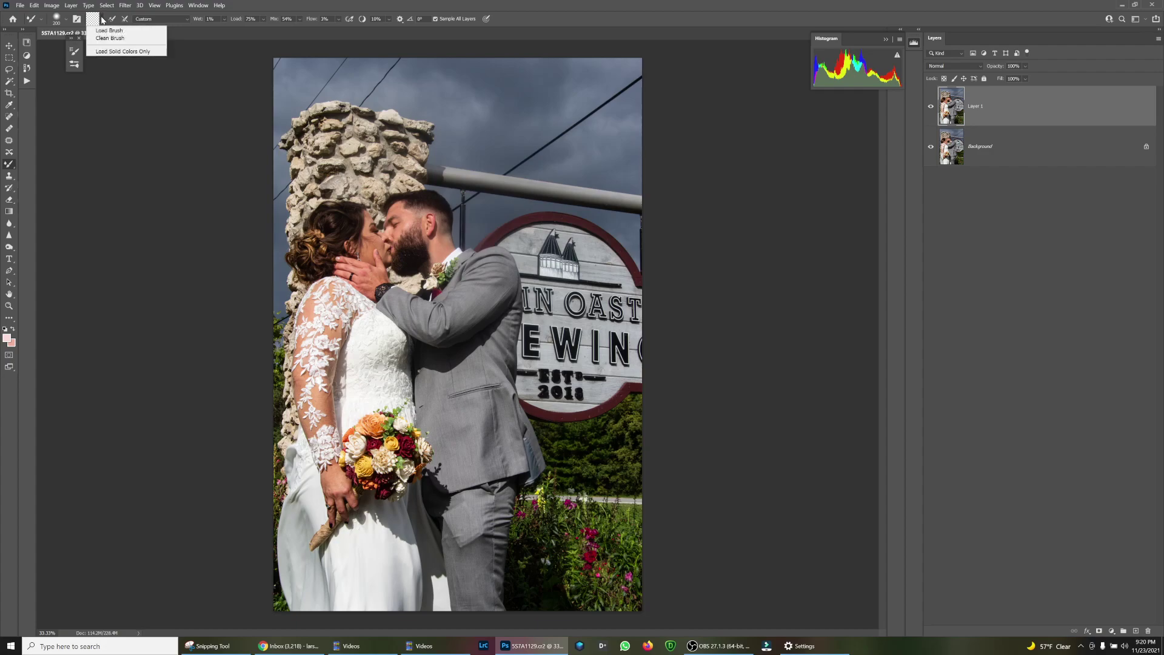
pyautogui.click(119, 38)
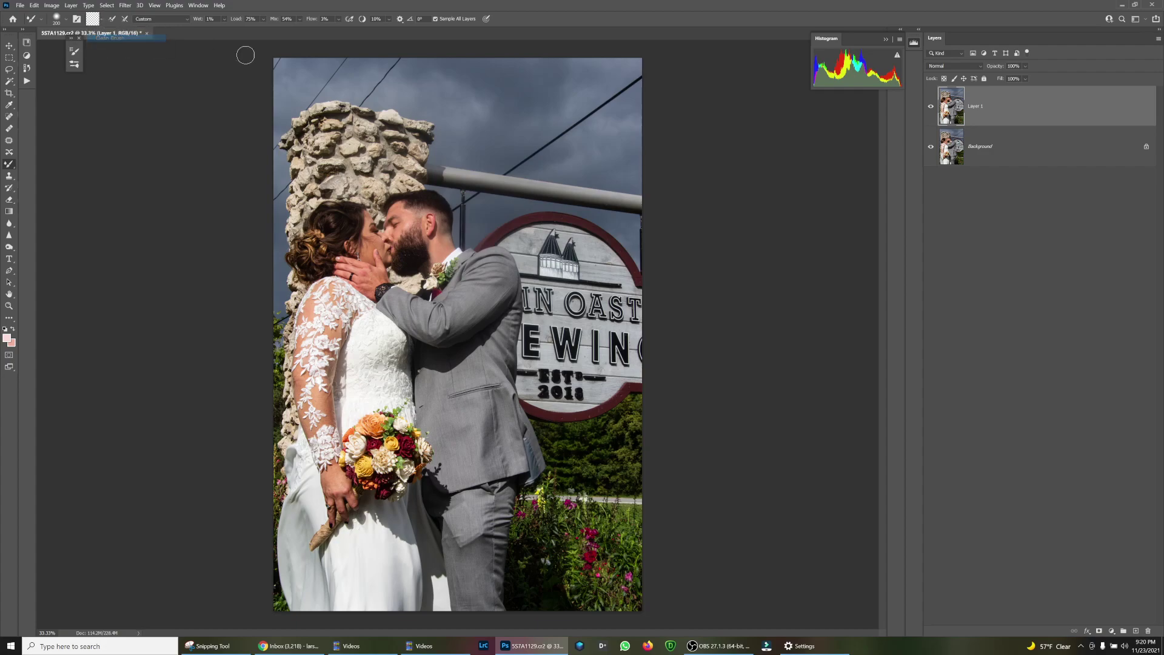
# - Sample grey from the groom's trousers and jacket, toggling Layer 1 to compare with the original
pyautogui.keyDown('alt'); pyautogui.click(471, 564); pyautogui.keyUp('alt')
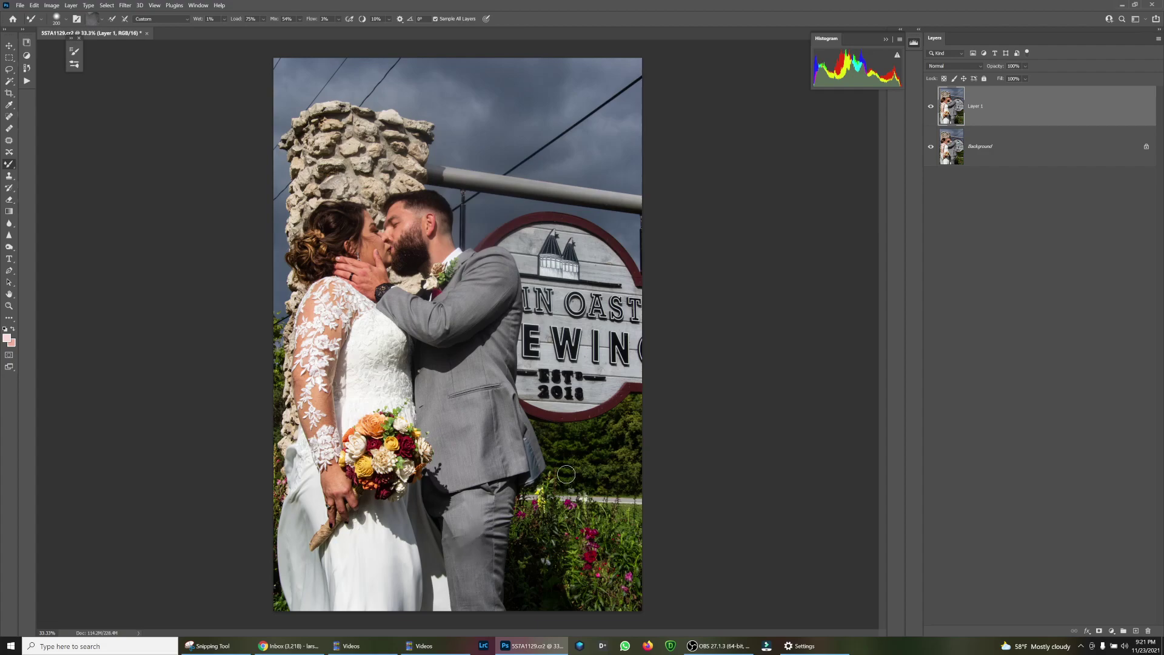
pyautogui.click(931, 109)
pyautogui.click(931, 109)
pyautogui.keyDown('alt'); pyautogui.click(476, 501); pyautogui.keyUp('alt')
pyautogui.click(932, 105)
pyautogui.click(931, 108)
# - Resample the grey trousers and blend the fabric smoothly over the pocket bulge
pyautogui.keyDown('alt'); pyautogui.click(452, 545); pyautogui.keyUp('alt')
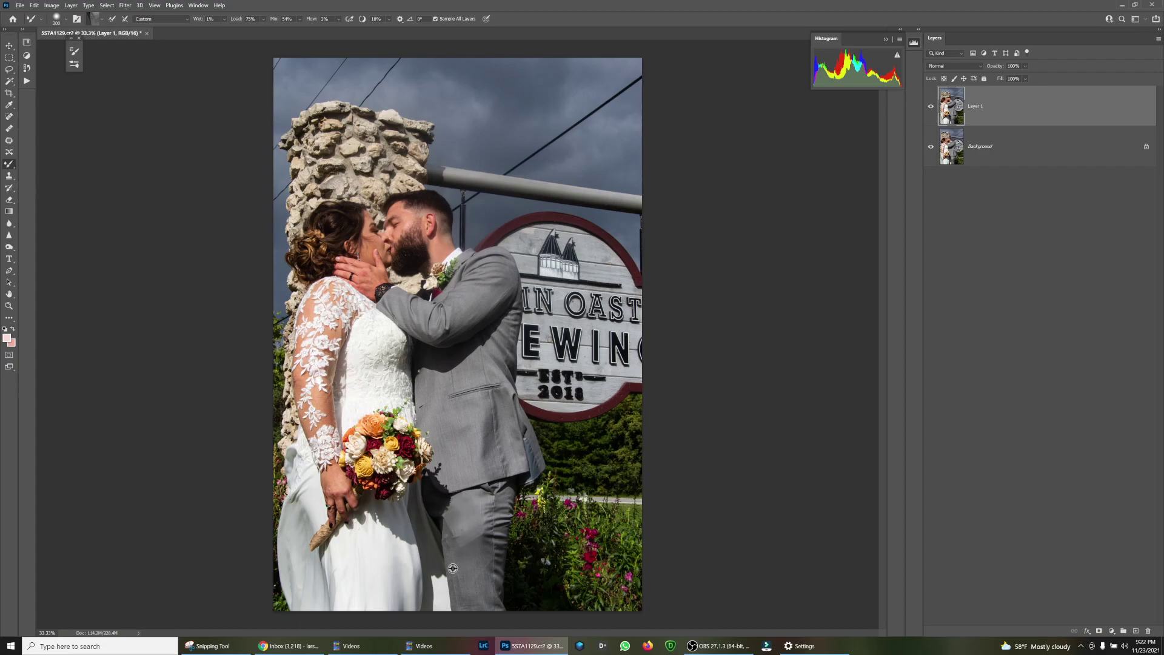
pyautogui.moveTo(455, 564); pyautogui.dragTo(455, 540)
pyautogui.keyDown('alt'); pyautogui.click(476, 562); pyautogui.keyUp('alt')
pyautogui.moveTo(476, 543)
pyautogui.mouseDown()
pyautogui.moveTo(479, 533)
pyautogui.moveTo(472, 572)
pyautogui.moveTo(468, 536)
pyautogui.mouseUp()
pyautogui.click(10, 177)
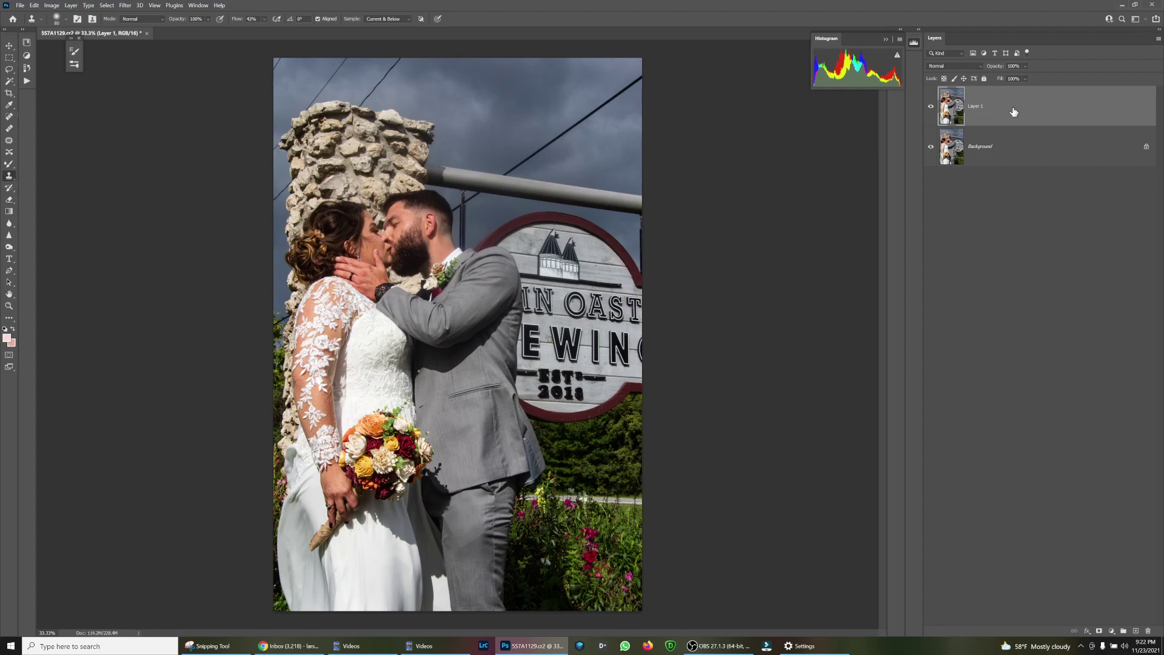
# - Duplicate Layer 1 into Layer 1 copy, enlarge the brush to 250, and sample clean trouser fabric
pyautogui.hotkey('ctrl', 'j')
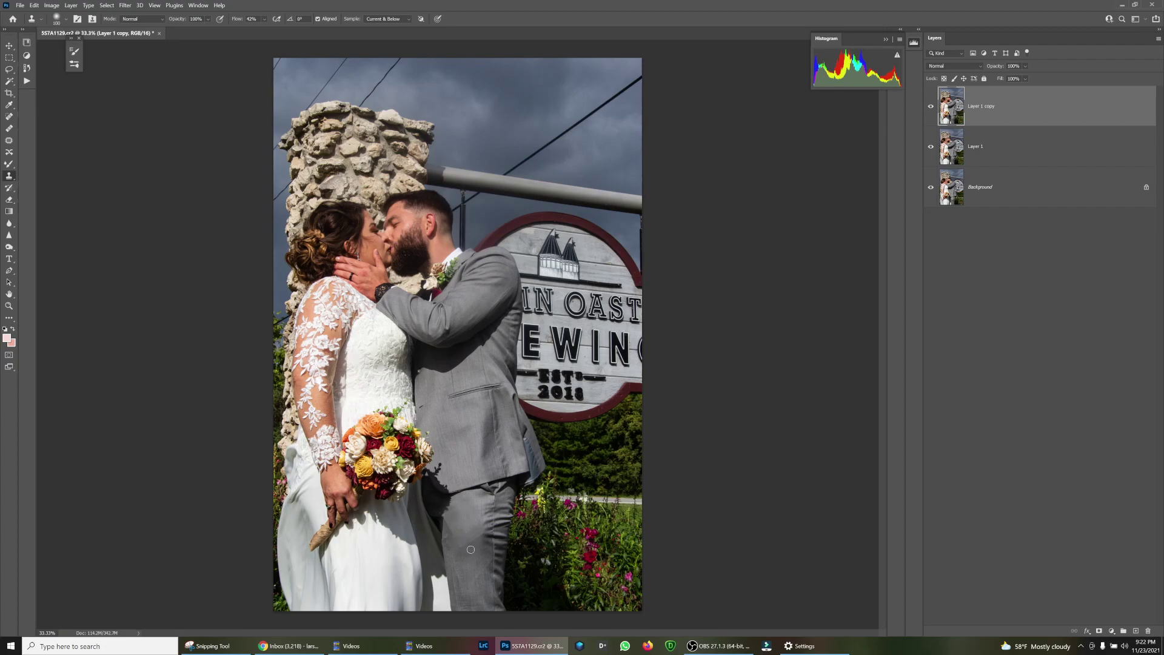
pyautogui.press(']')
pyautogui.press(']')
pyautogui.press(']')
pyautogui.press(']')
pyautogui.press(']')
pyautogui.press(']')
pyautogui.keyDown('alt'); pyautogui.click(466, 573); pyautogui.keyUp('alt')
# - Clone clean trouser fabric over the pocket bulge, resampling the source as needed
pyautogui.keyDown('alt'); pyautogui.click(466, 556); pyautogui.keyUp('alt')
pyautogui.moveTo(480, 533)
pyautogui.mouseDown()
pyautogui.moveTo(485, 515)
pyautogui.moveTo(478, 534)
pyautogui.moveTo(500, 560)
pyautogui.moveTo(548, 476)
pyautogui.moveTo(436, 540)
pyautogui.mouseUp()
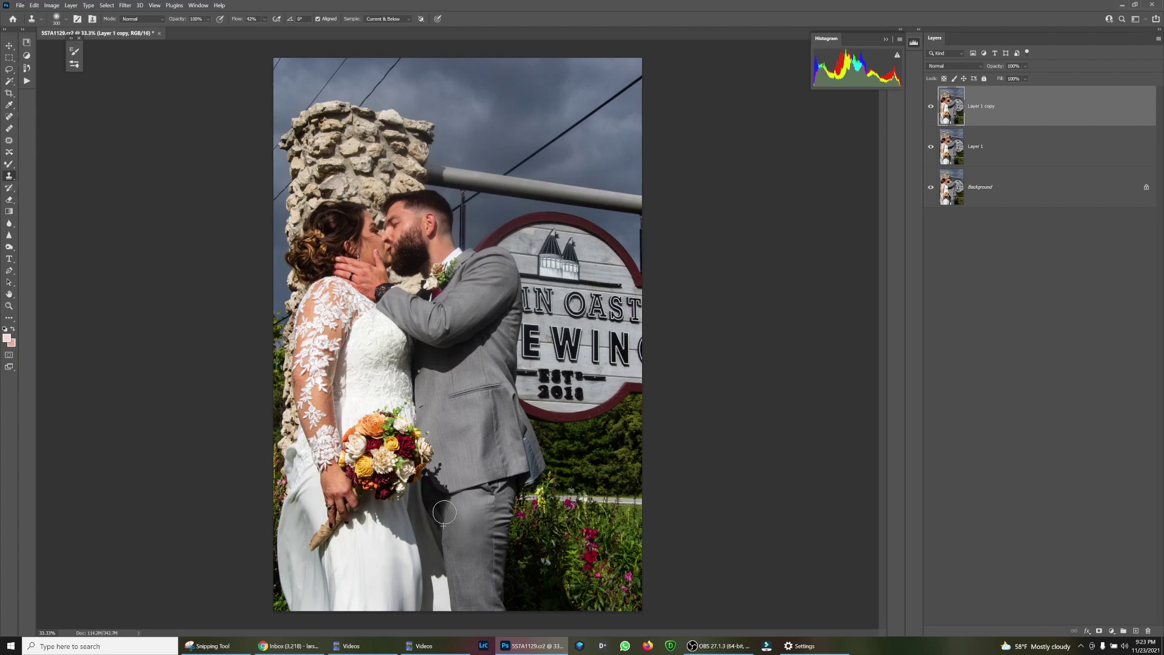
pyautogui.moveTo(443, 513); pyautogui.dragTo(445, 499)
pyautogui.keyDown('alt'); pyautogui.click(470, 581); pyautogui.keyUp('alt')
pyautogui.moveTo(10, 164); pyautogui.dragTo(48, 178)
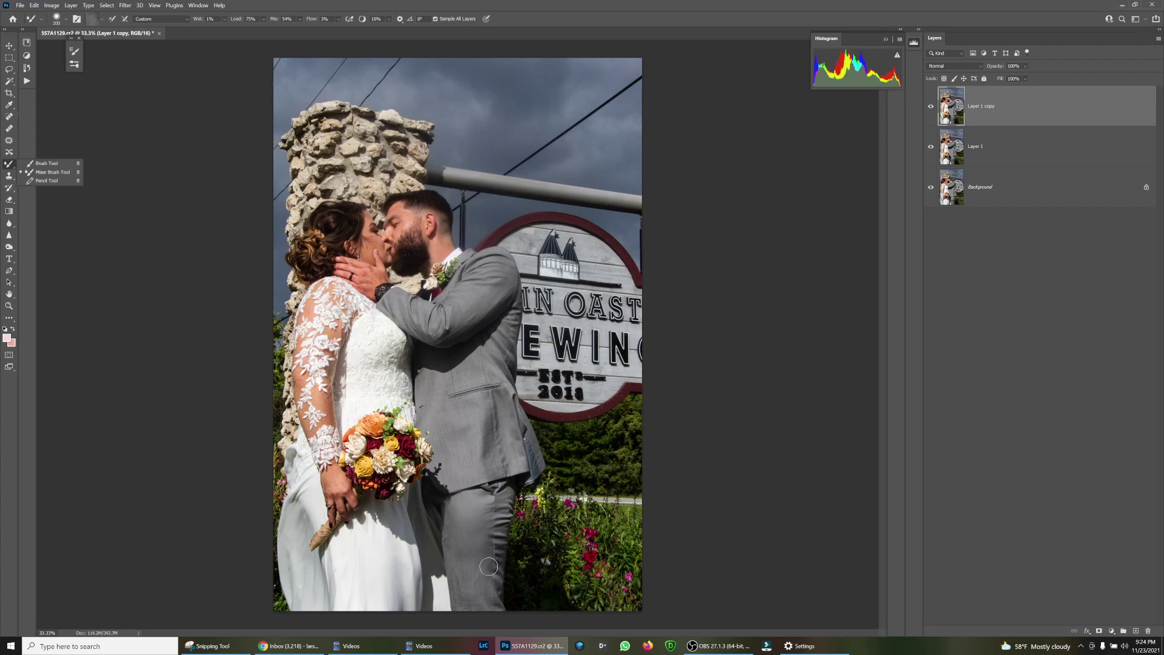
pyautogui.click(931, 109)
pyautogui.click(932, 110)
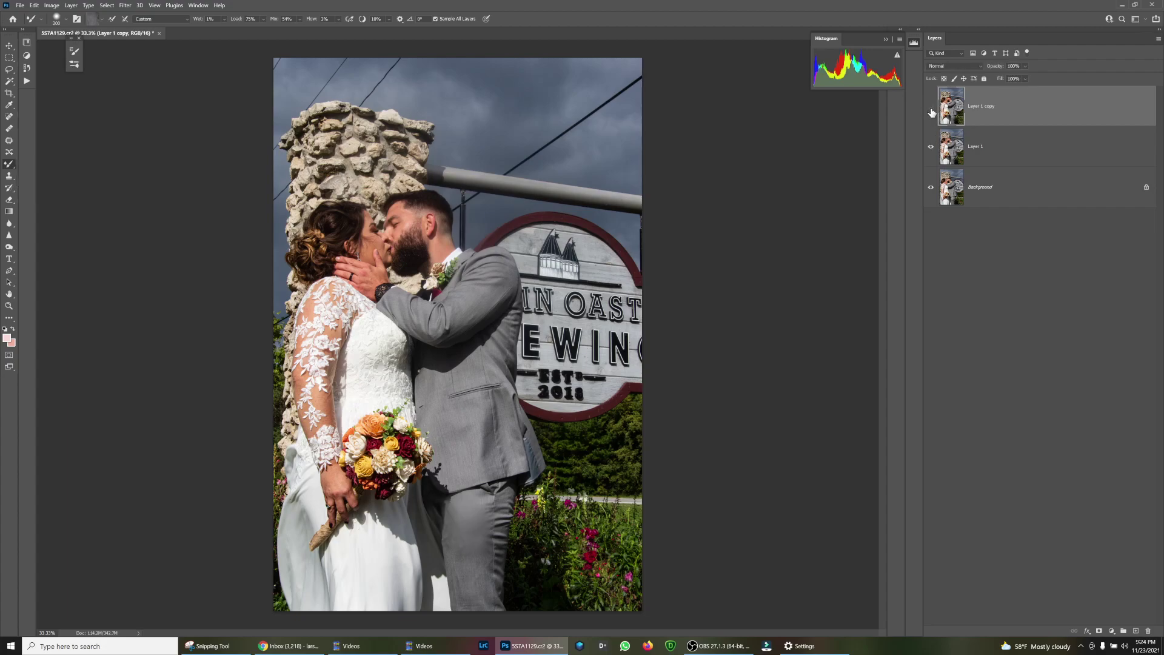
pyautogui.click(931, 108)
pyautogui.click(932, 147)
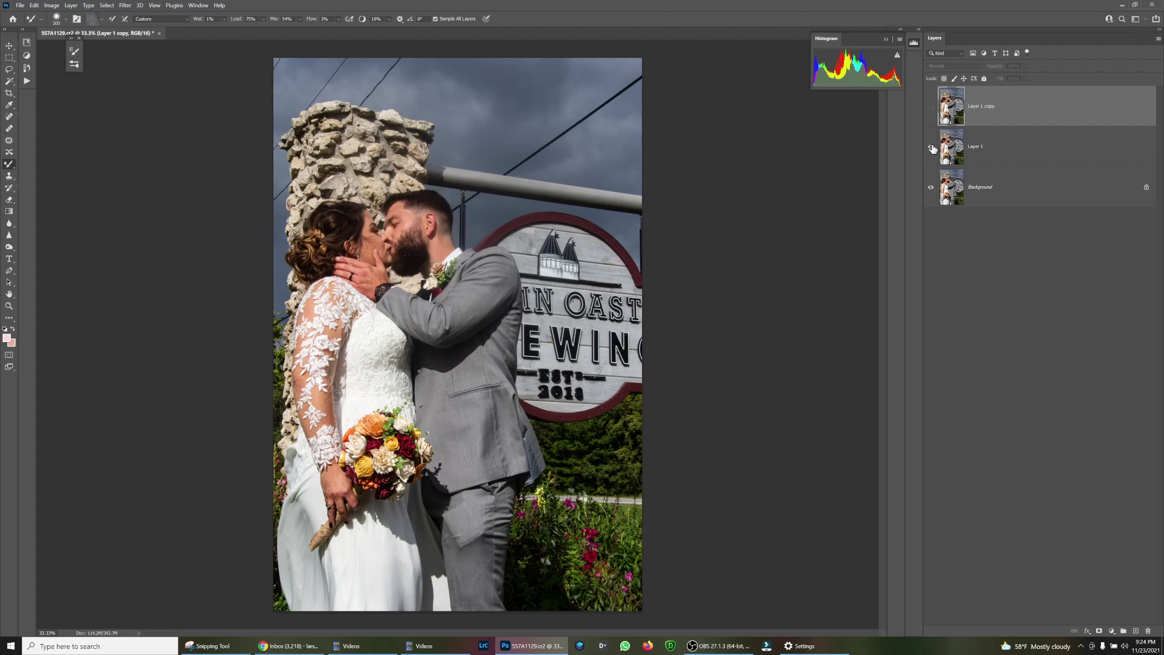
pyautogui.click(931, 147)
pyautogui.click(932, 108)
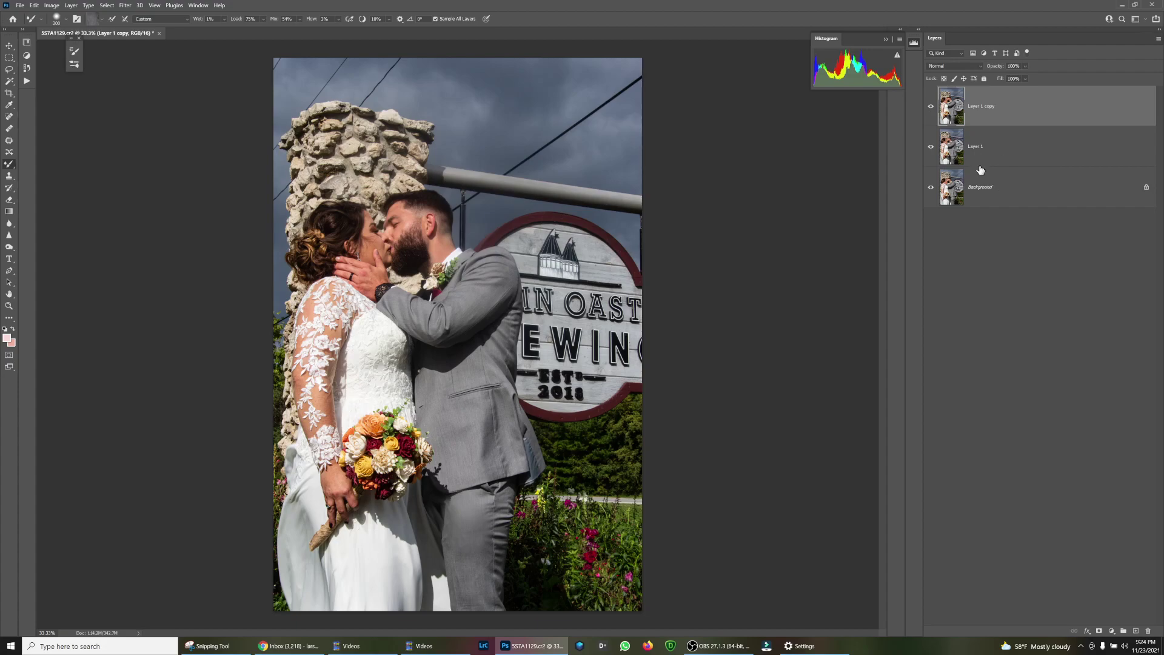
# - Export the retouched photo via Export As as a JPG into Downloads, replacing the existing file
pyautogui.click(21, 6)
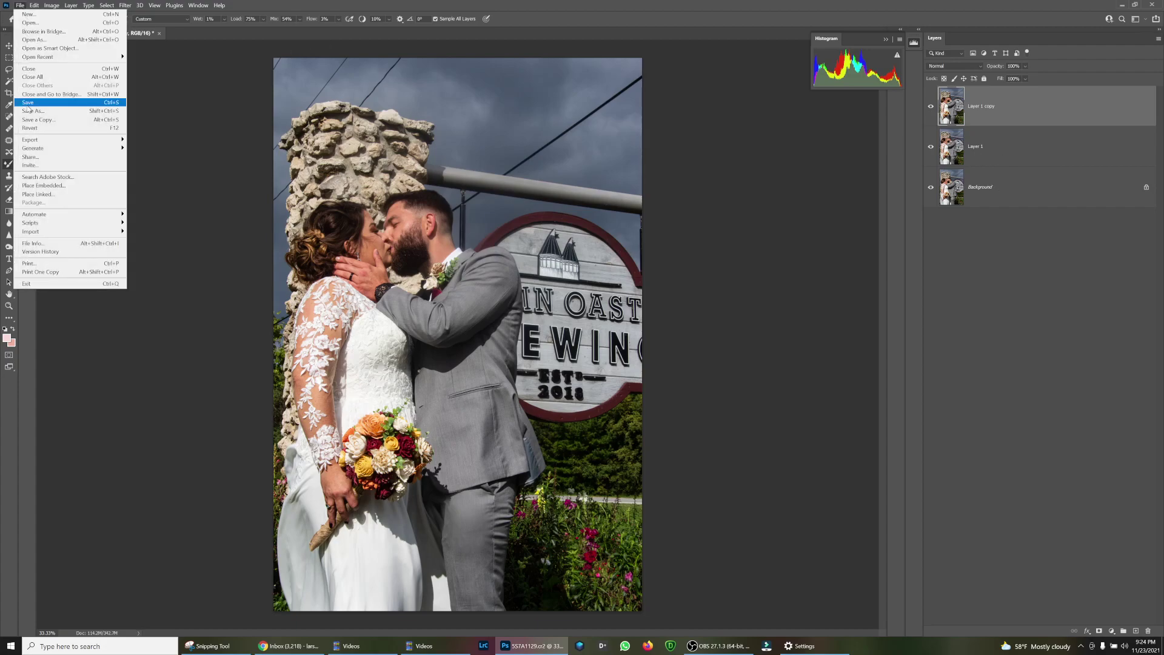
pyautogui.moveTo(92, 140)
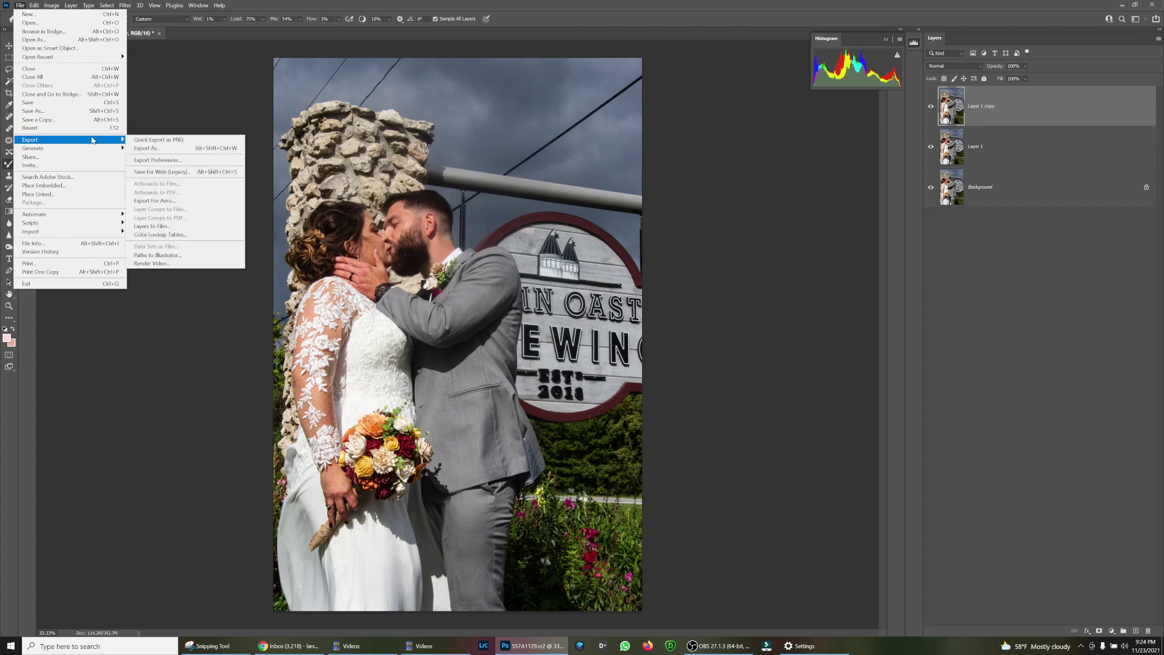
pyautogui.click(177, 152)
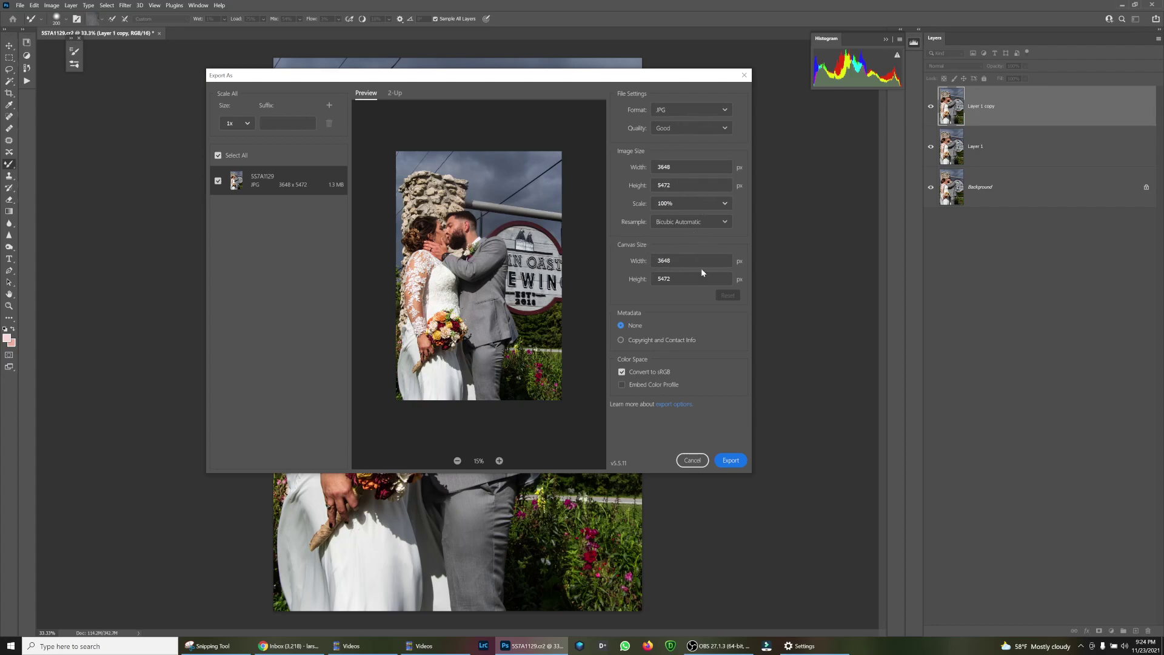
pyautogui.click(732, 461)
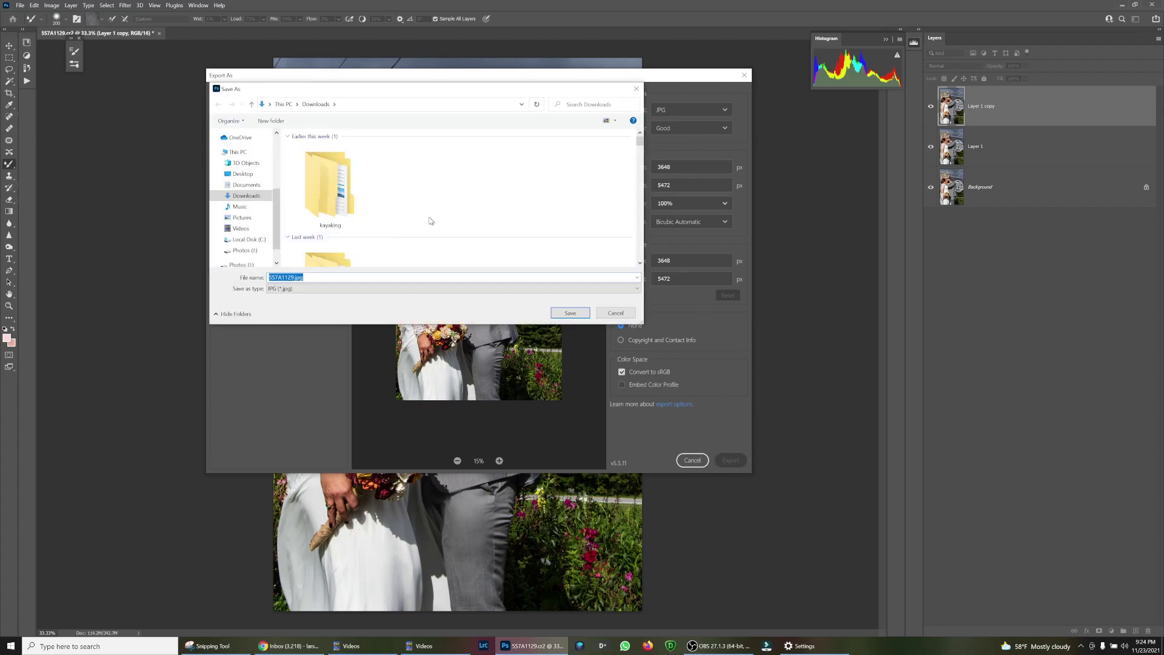
pyautogui.click(569, 312)
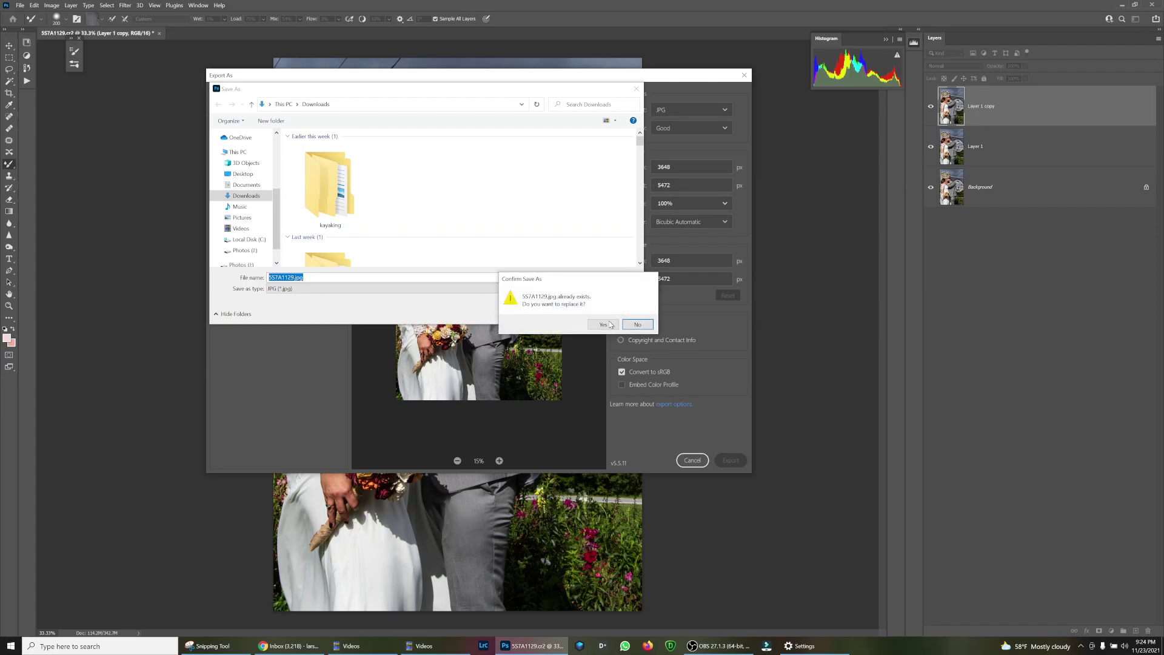
pyautogui.click(599, 326)
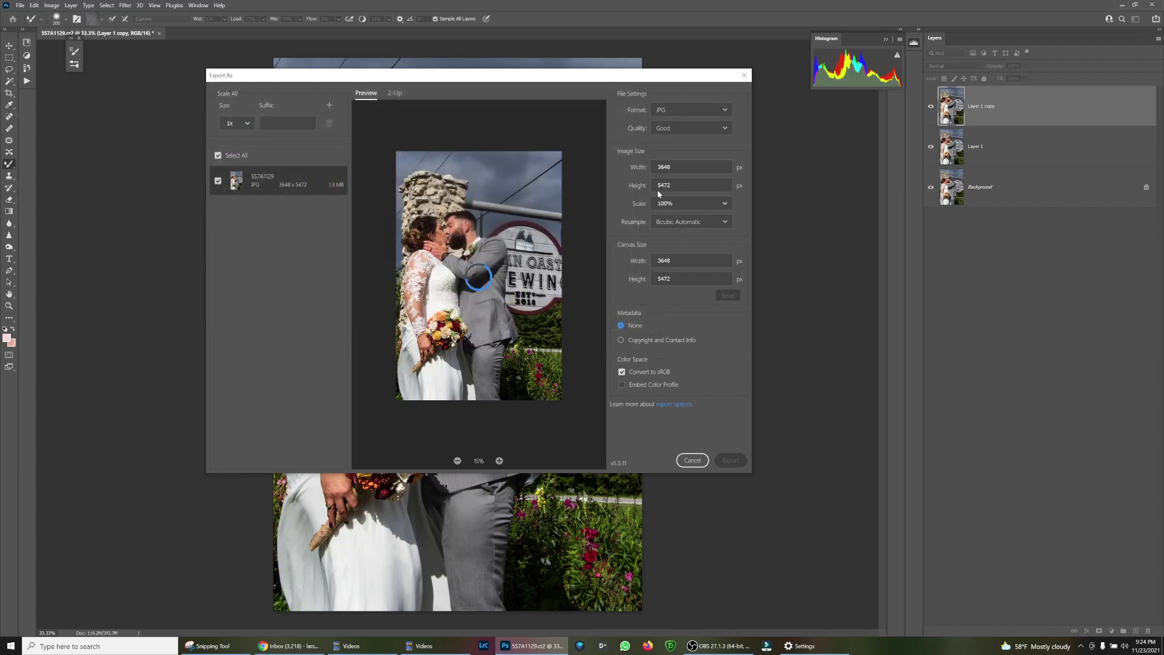